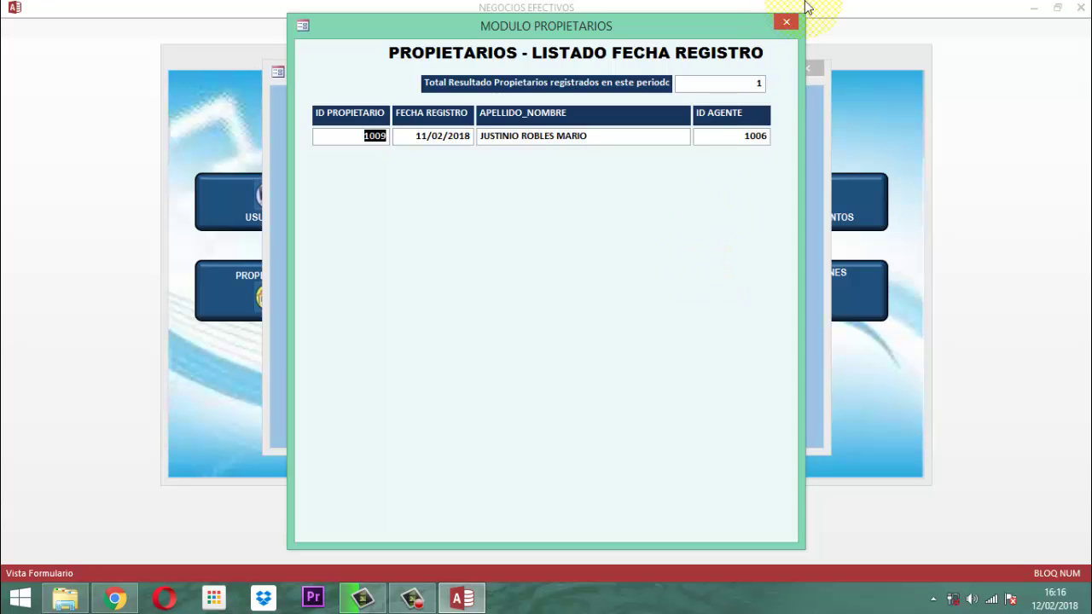
Close the owner registration listing, the owner query form and the owners menu to return to the initial panel
left_click(797, 30)
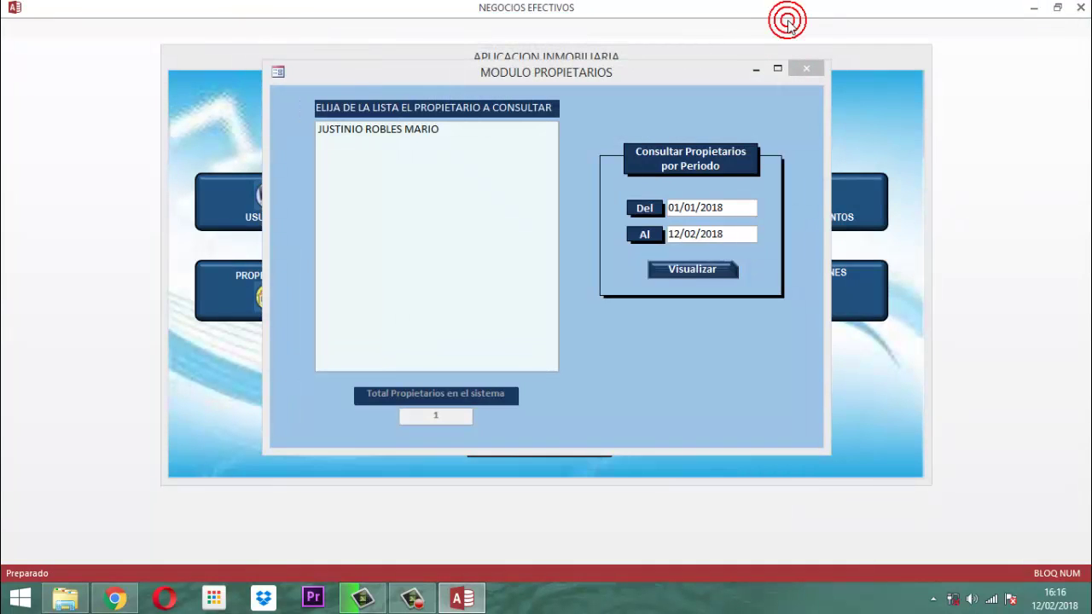
left_click(806, 68)
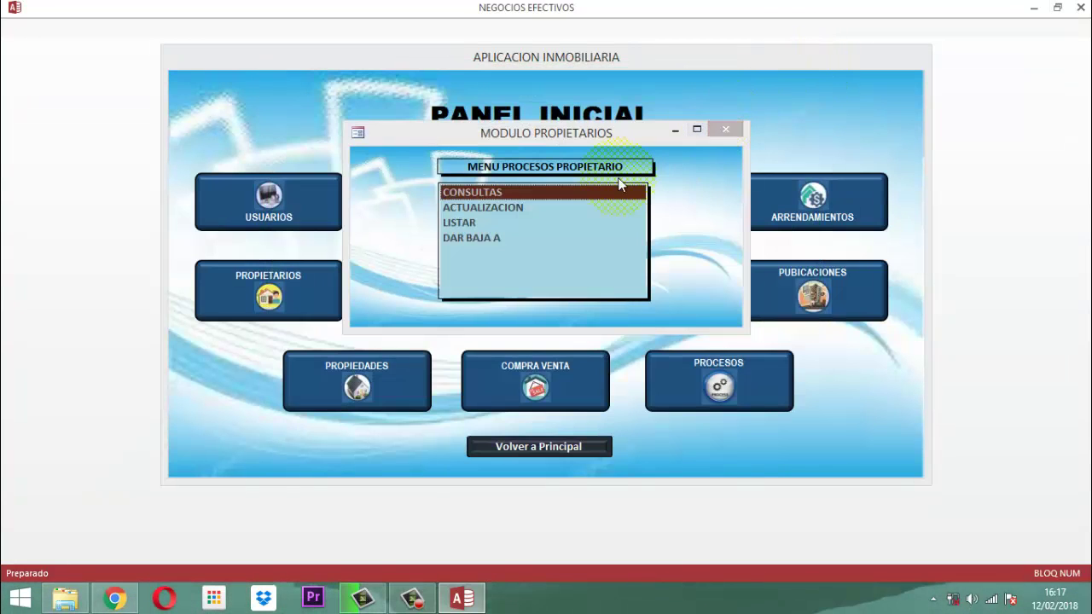
left_click(724, 130)
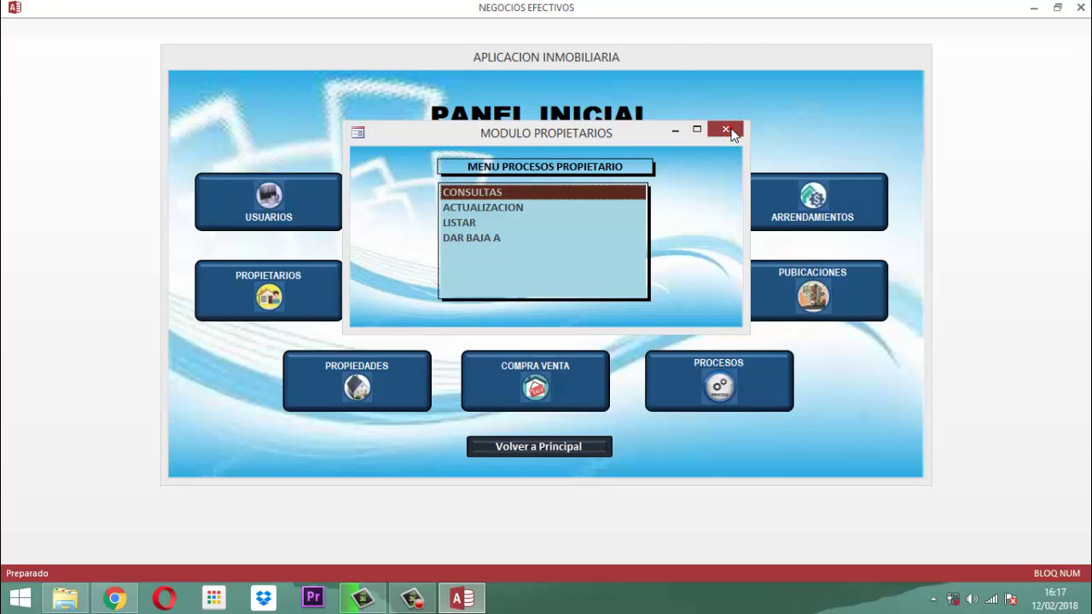
In the Arrendatarios module's Consultas form, list the tenants registered from 01/01/2018 to 12/02/2018
left_click(497, 295)
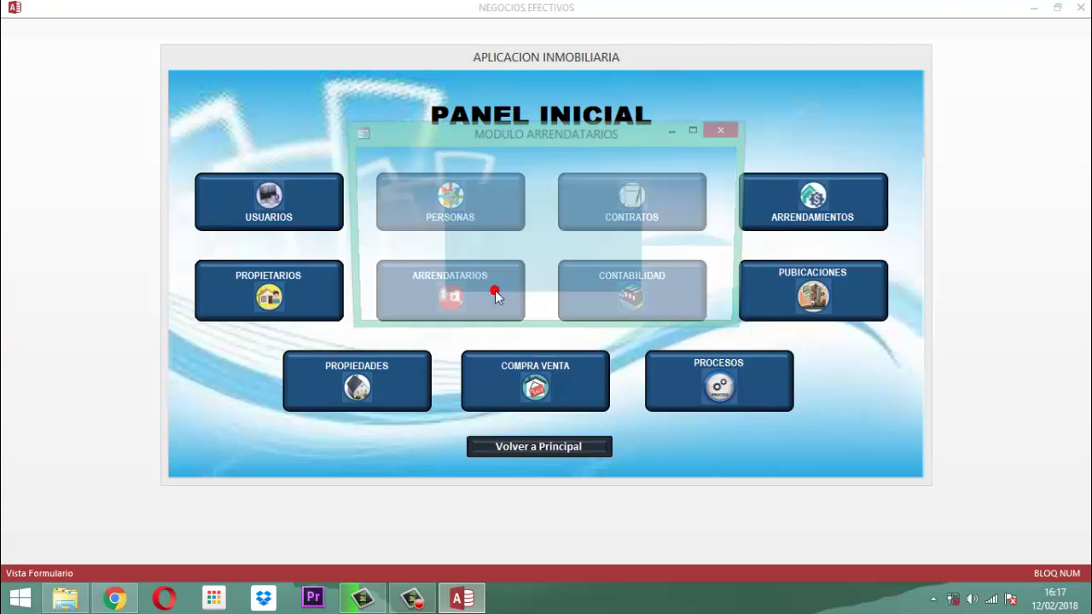
double_click(478, 193)
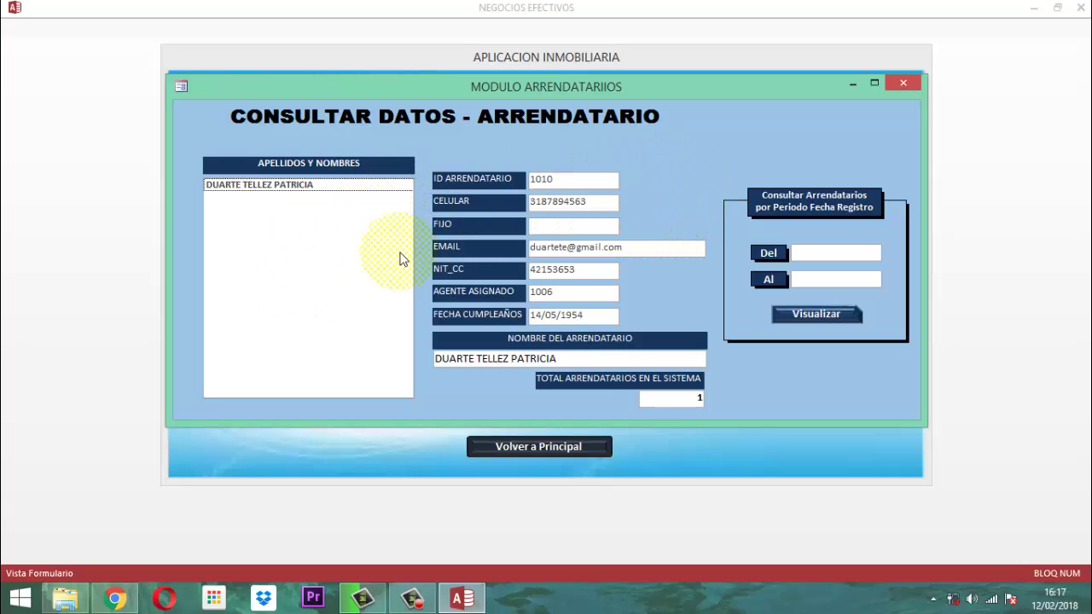
left_click(802, 254)
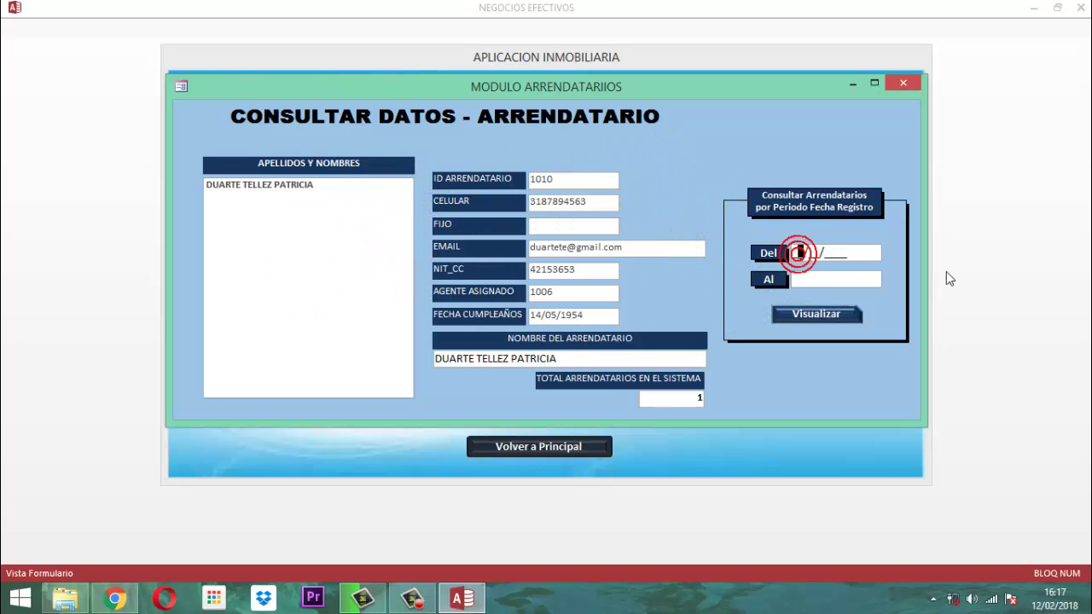
type("0/__/____")
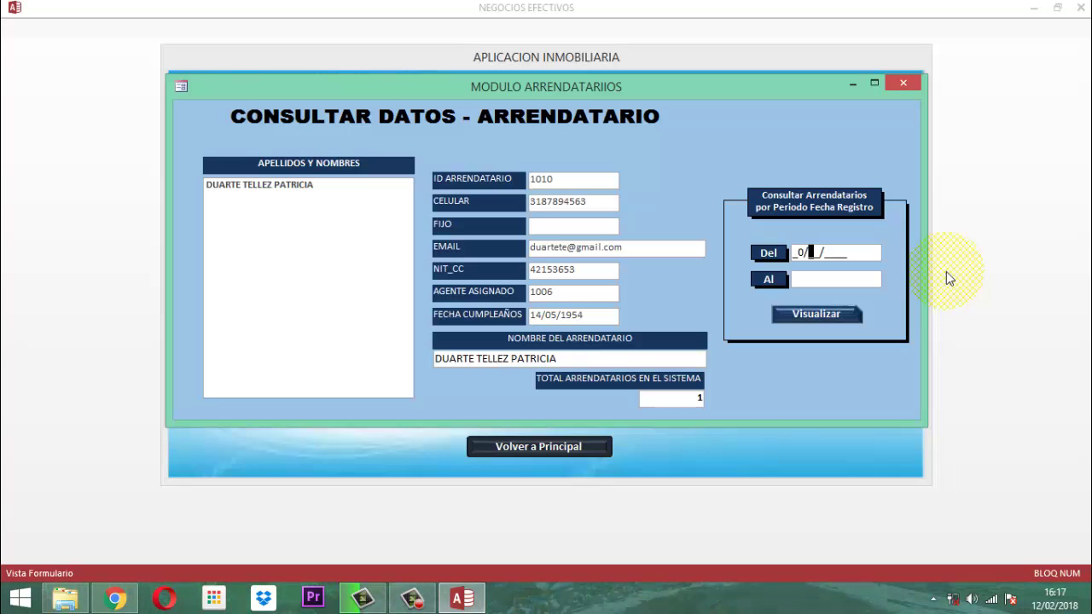
key("BackSpace")
key("BackSpace")
type("01/01/2018")
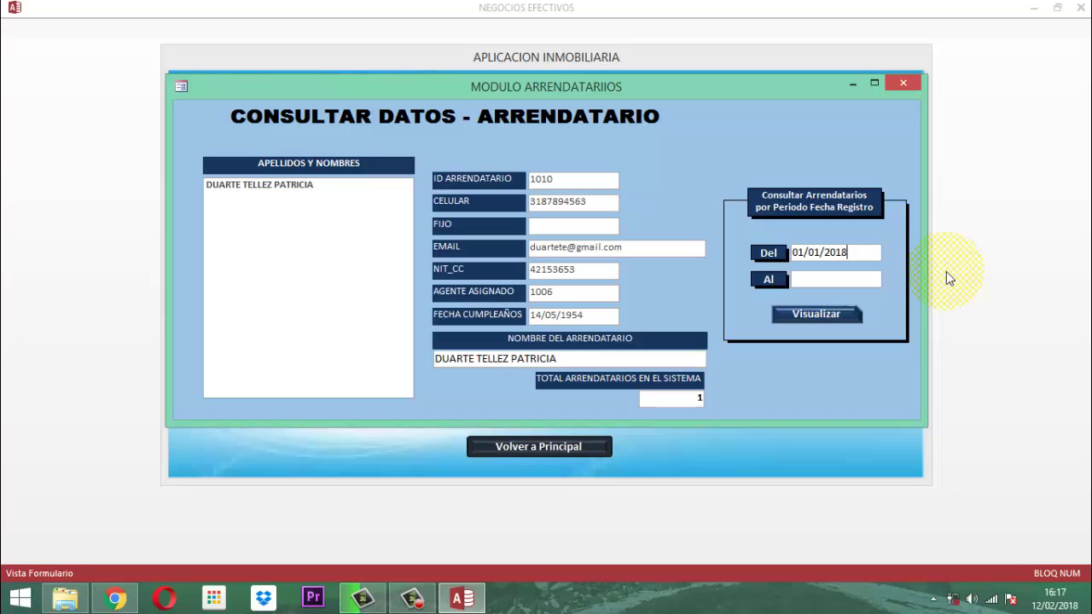
key("Tab")
type("12022018")
left_click(828, 315)
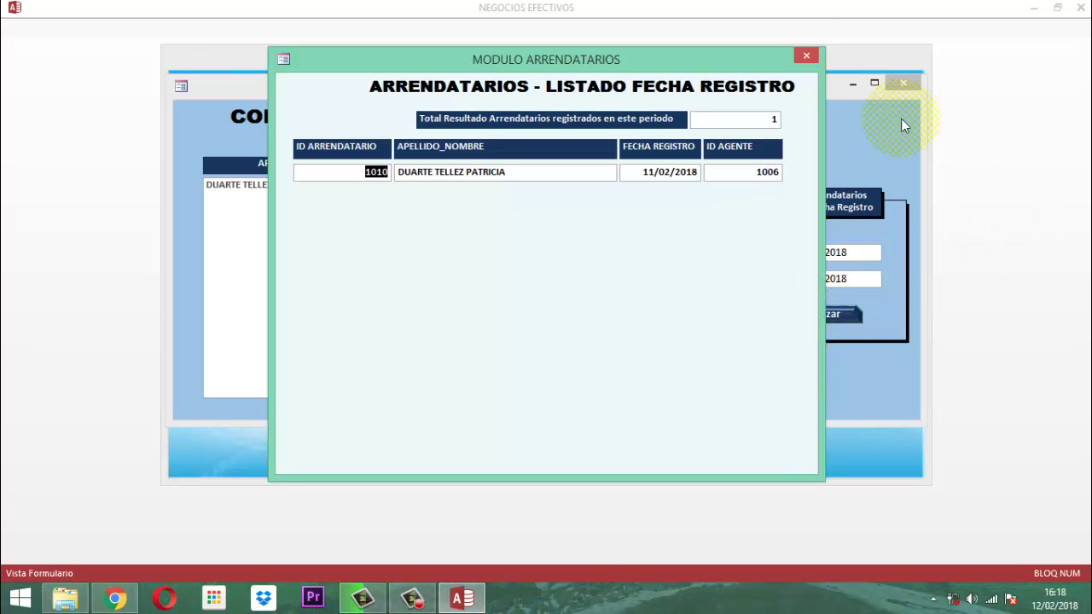
Close the tenant listing, the tenant query form and the tenants menu to return to the initial panel
left_click(809, 56)
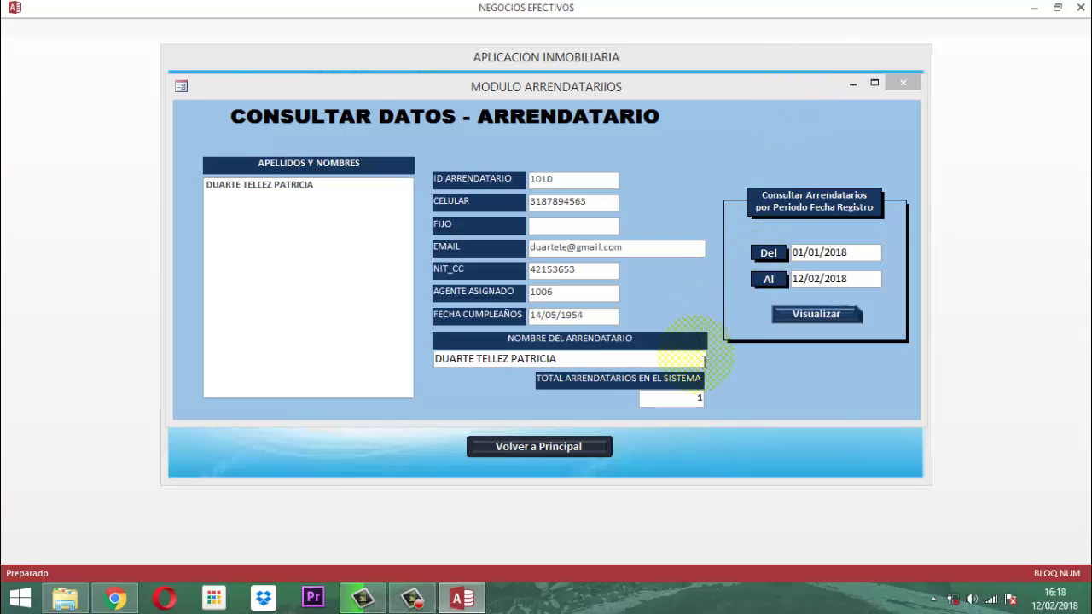
left_click(904, 83)
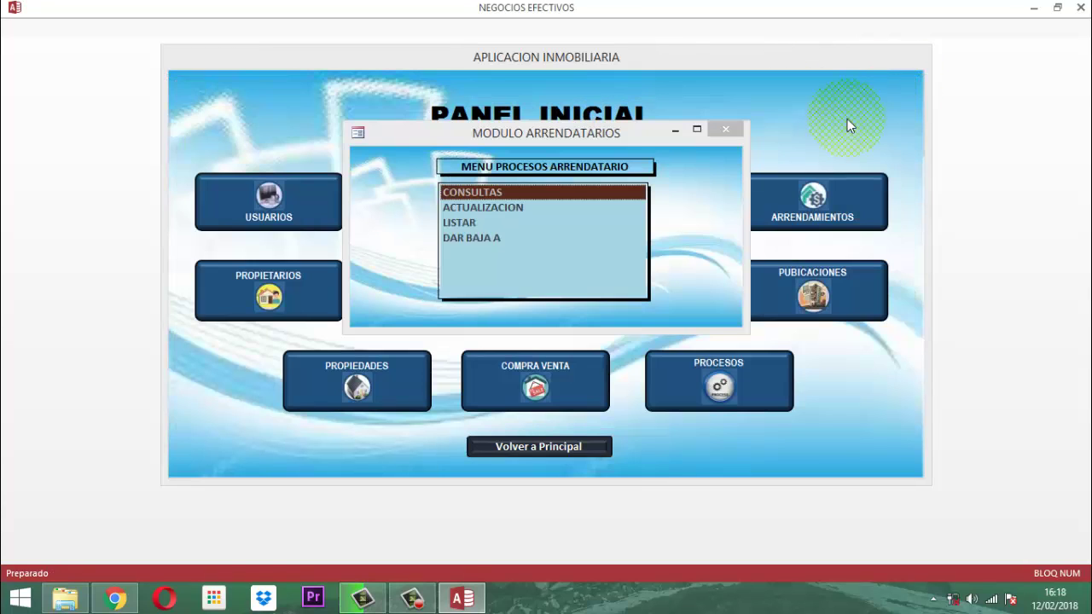
left_click(585, 196)
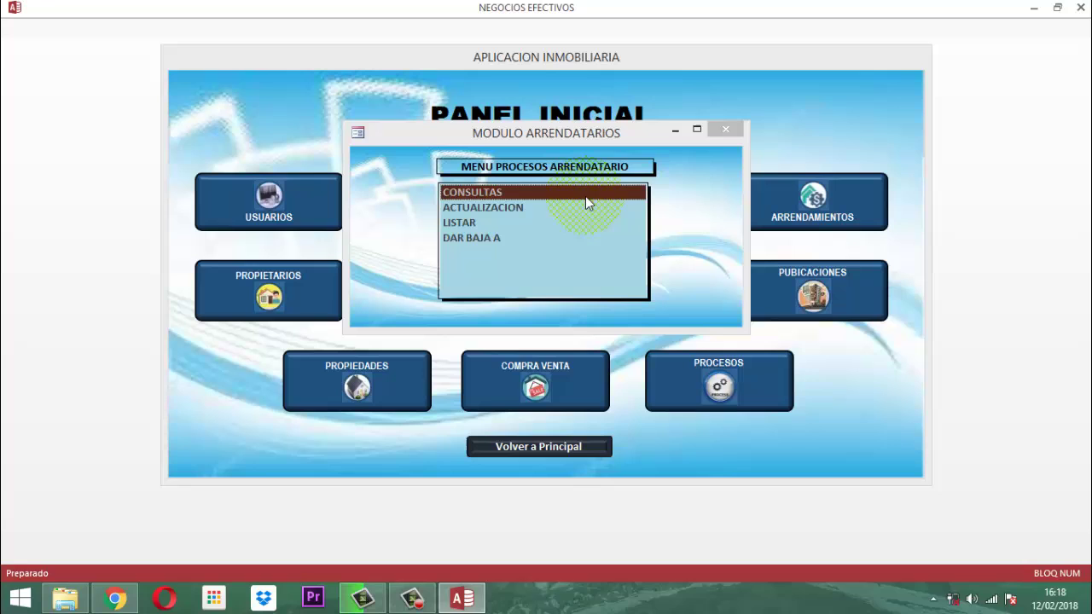
left_click(733, 131)
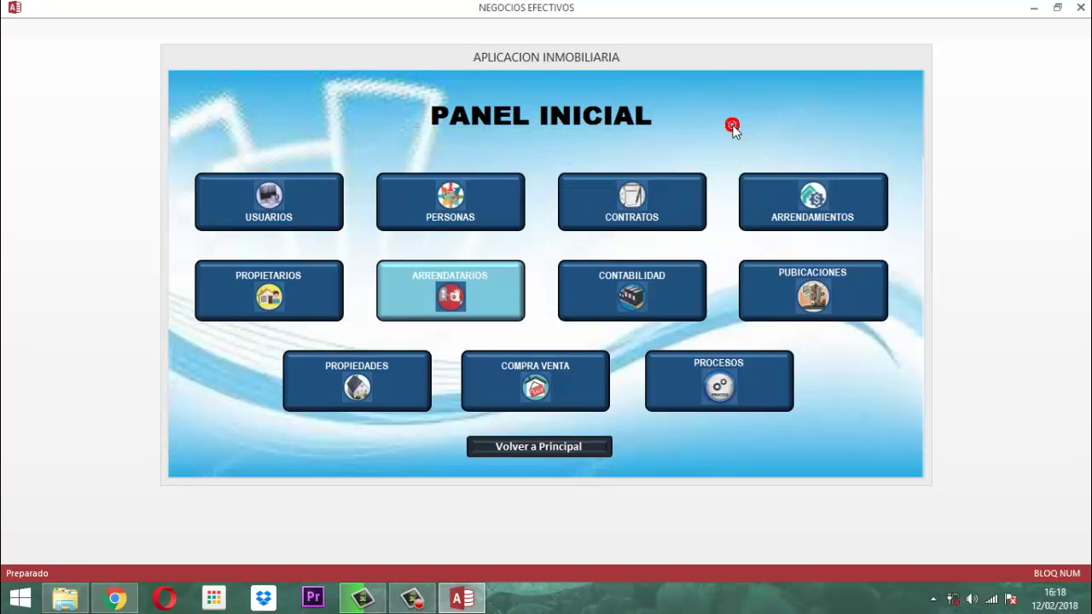
View the LISTAR options of the Contratos module and return to the contracts menu
left_click(677, 227)
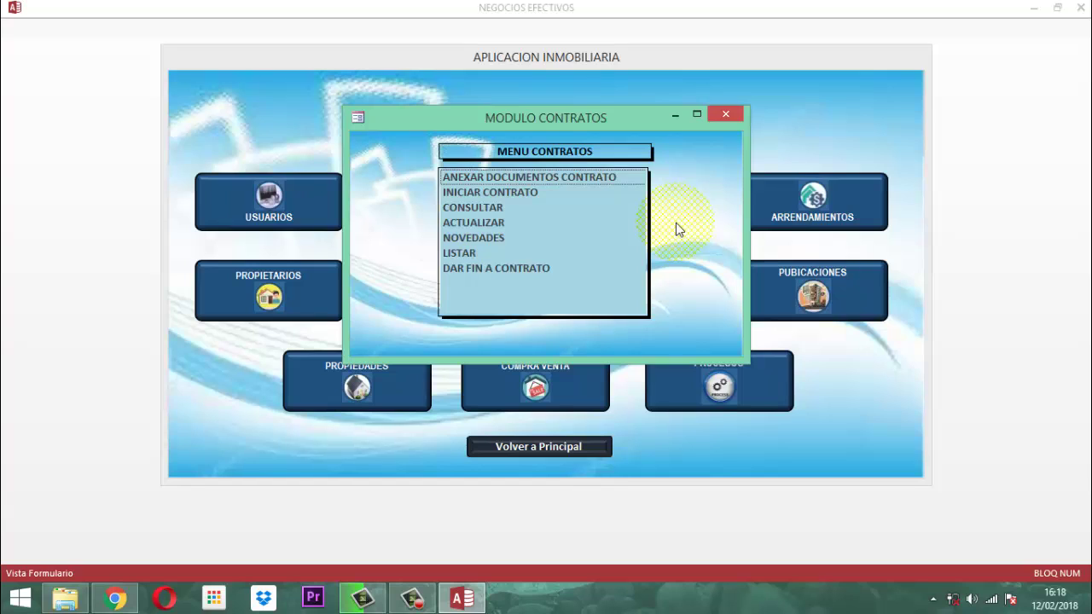
double_click(472, 252)
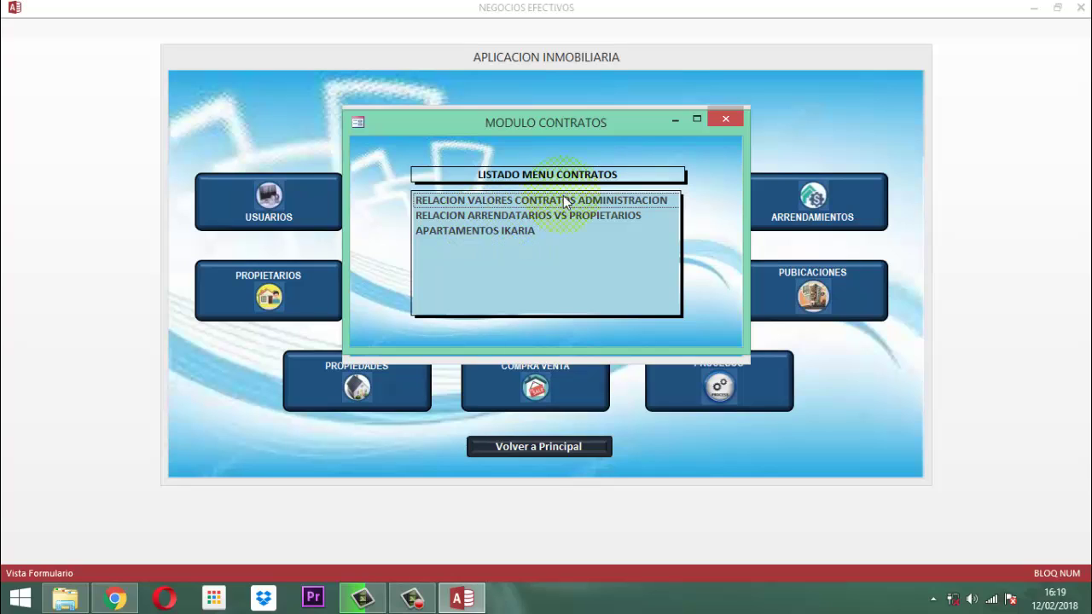
left_click(720, 120)
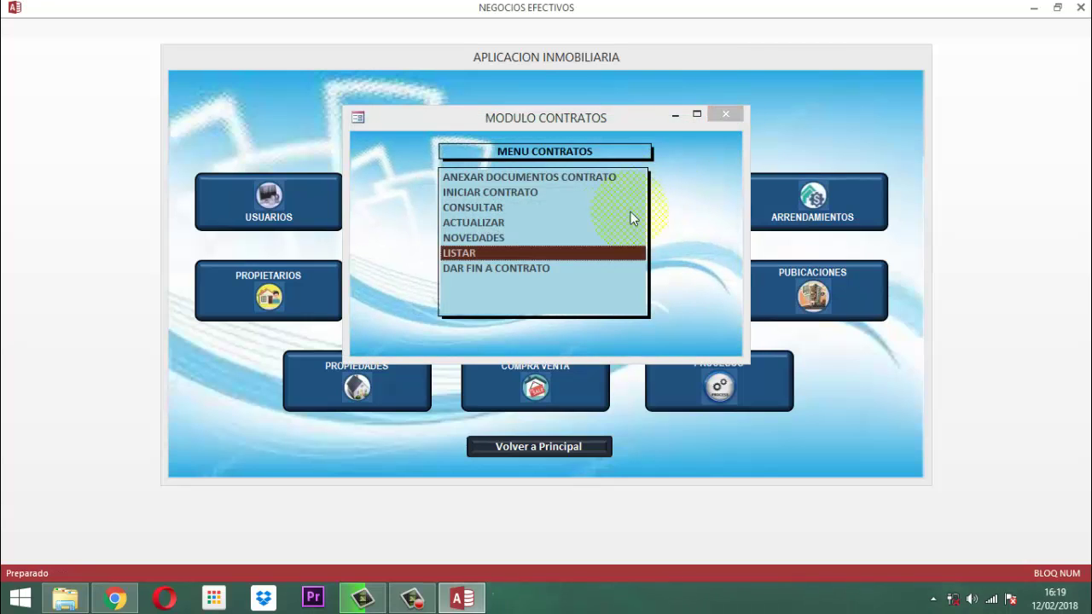
View the CONSULTAR options of the contracts menu, then leave the Contratos module
left_click(458, 238)
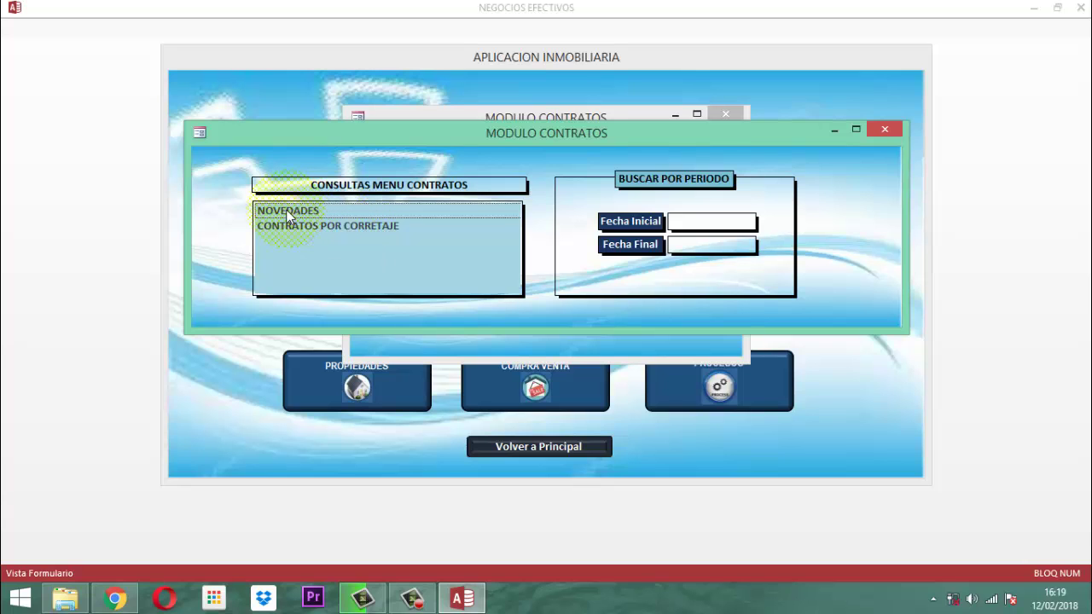
left_click(888, 130)
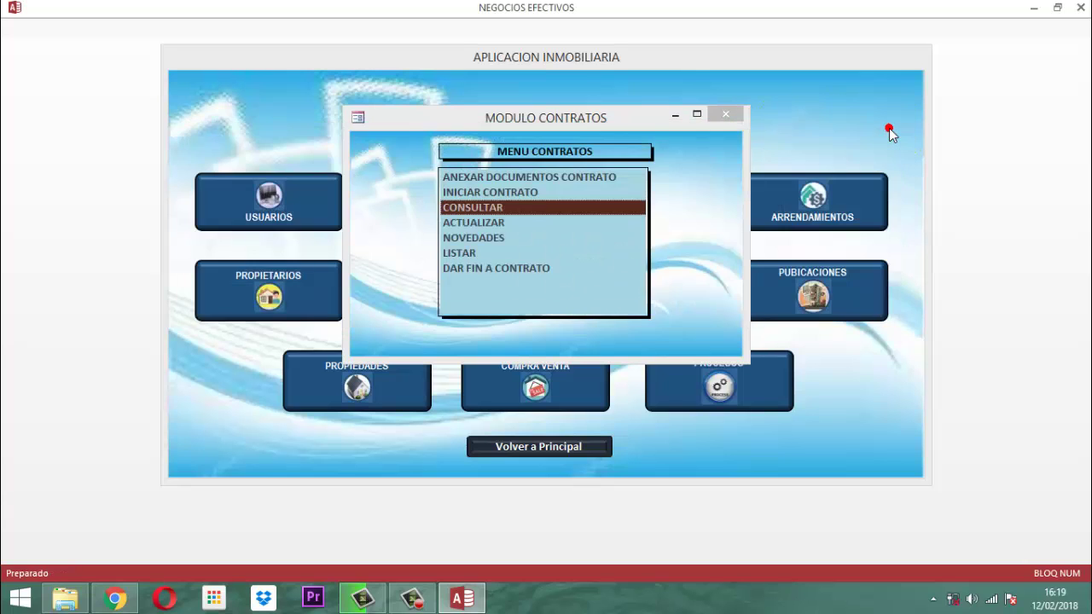
left_click(726, 116)
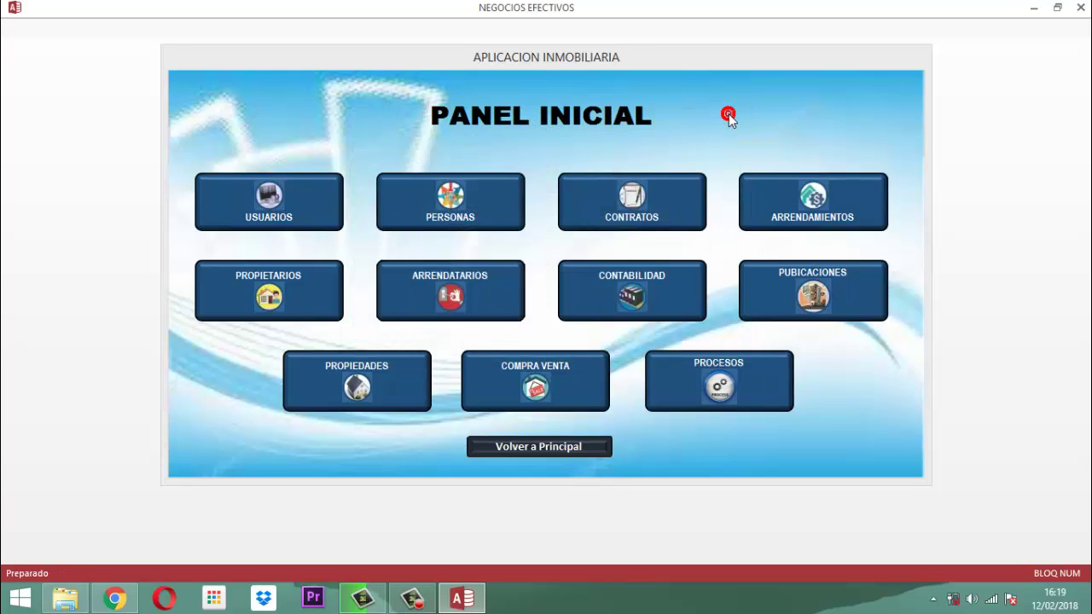
Open the Arrendamientos module and view its current administration contracts, then close that listing
left_click(786, 212)
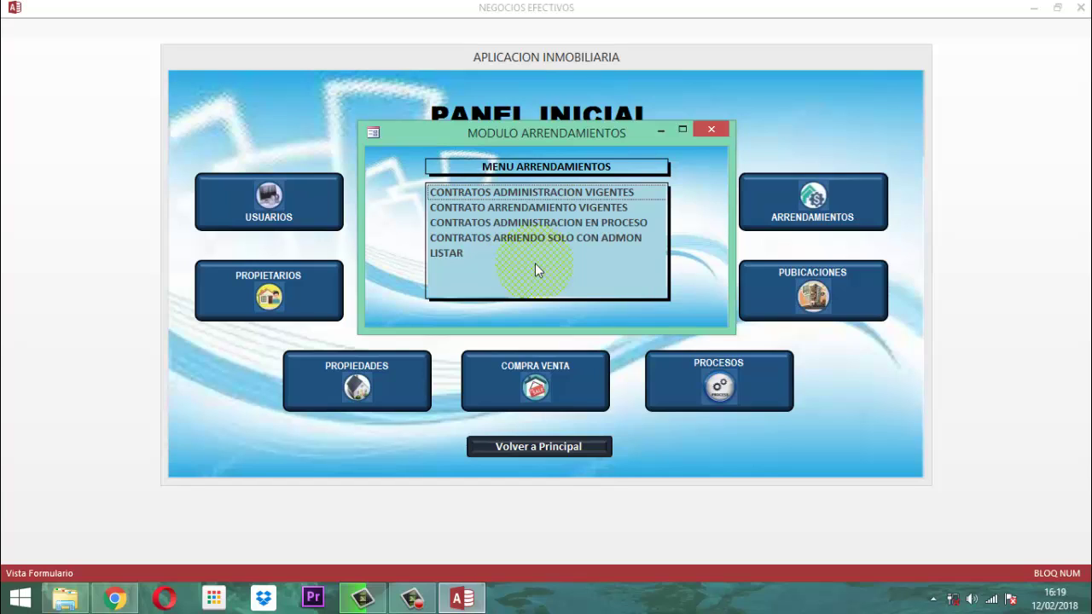
double_click(546, 192)
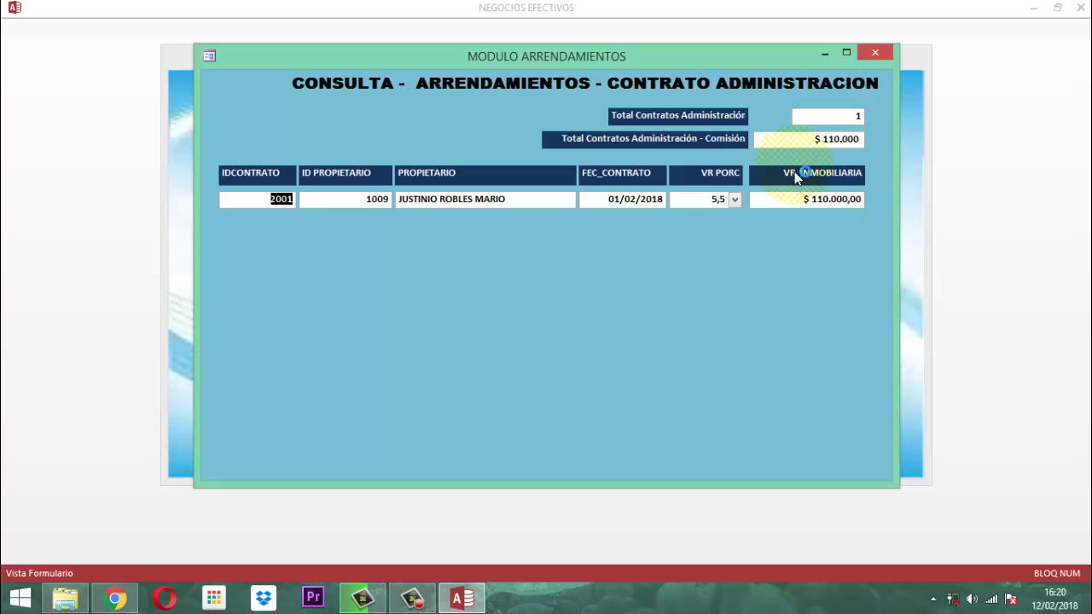
left_click(873, 53)
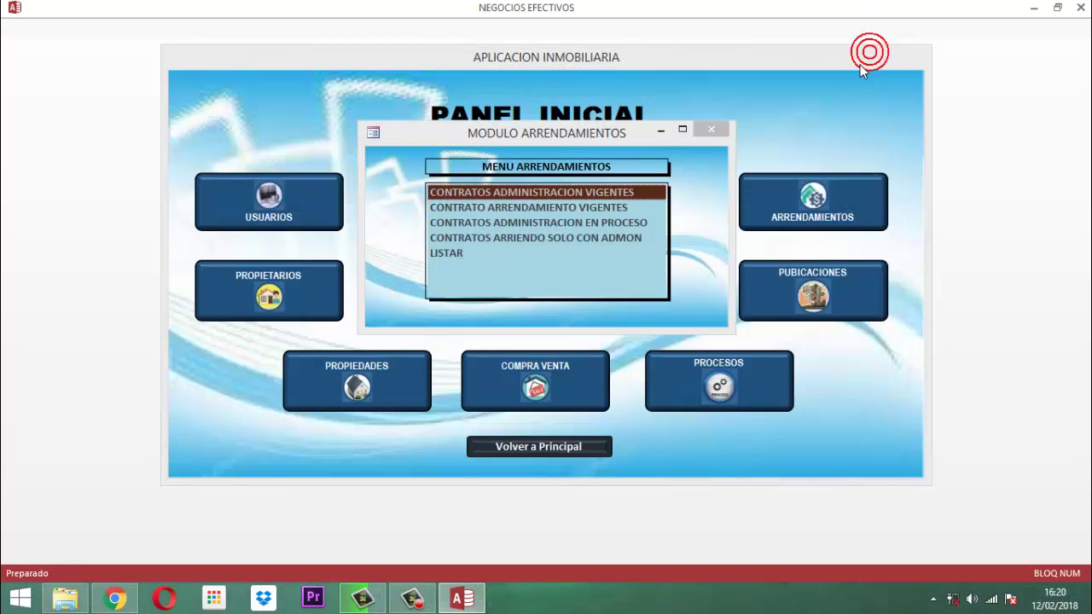
View the current rental contracts and the listing of terminated ones, then return to the Arrendamientos menu
double_click(562, 210)
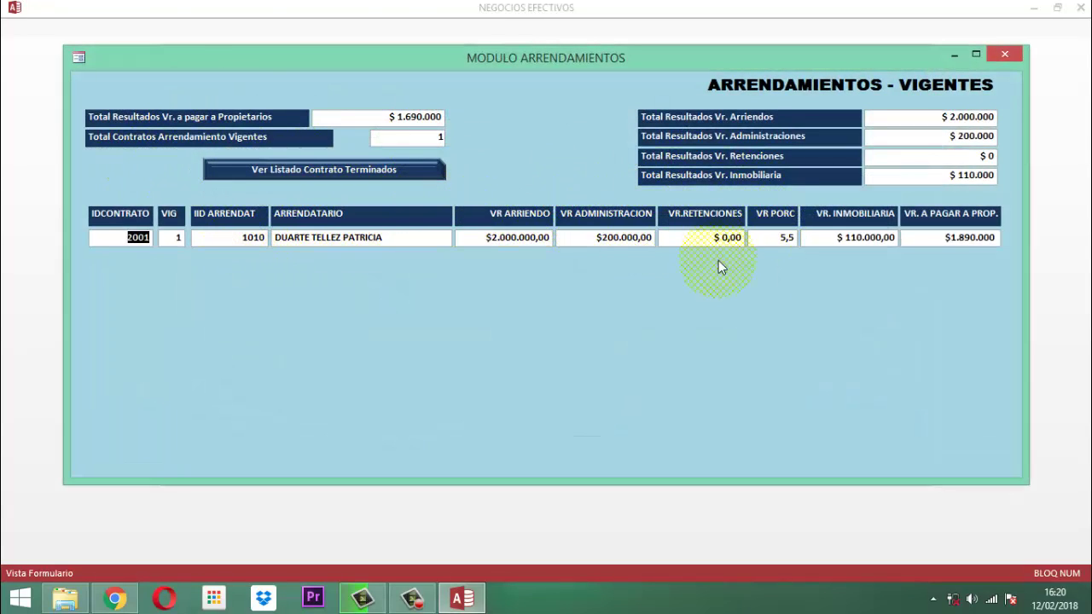
left_click(263, 172)
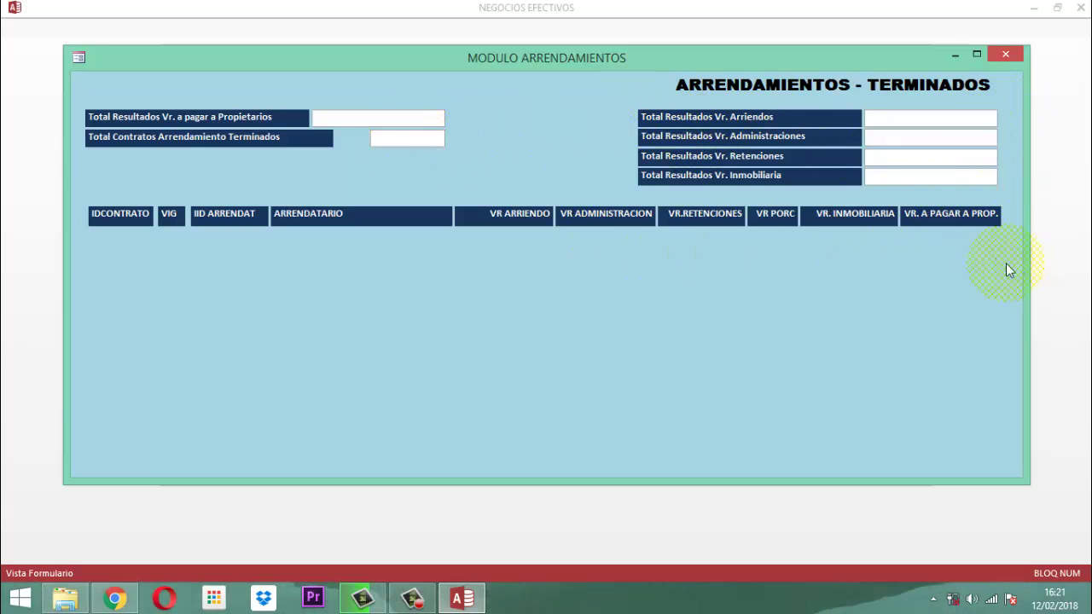
left_click(1003, 56)
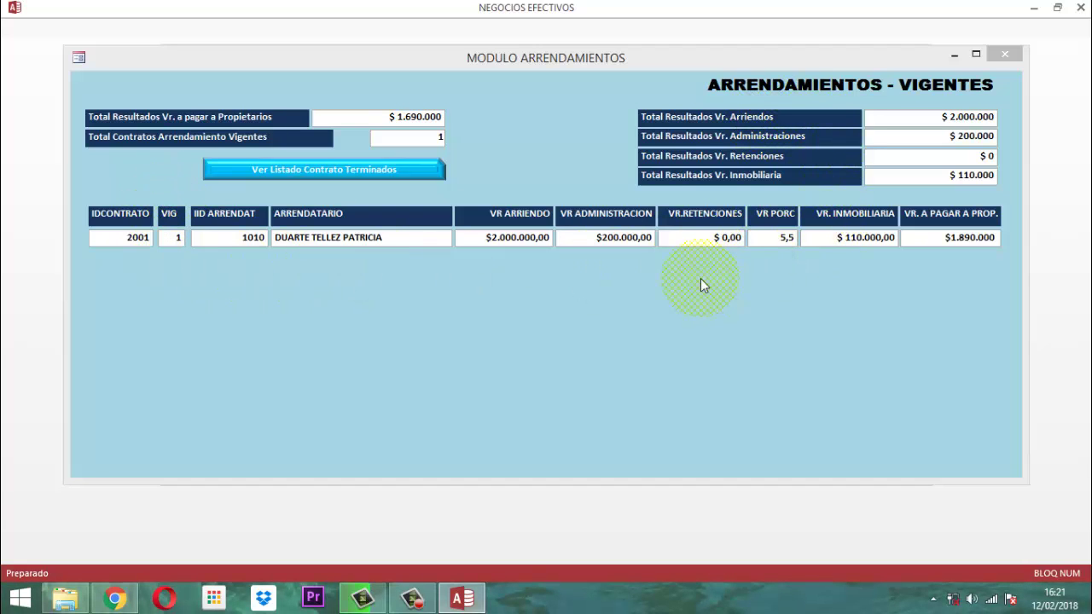
left_click(1005, 54)
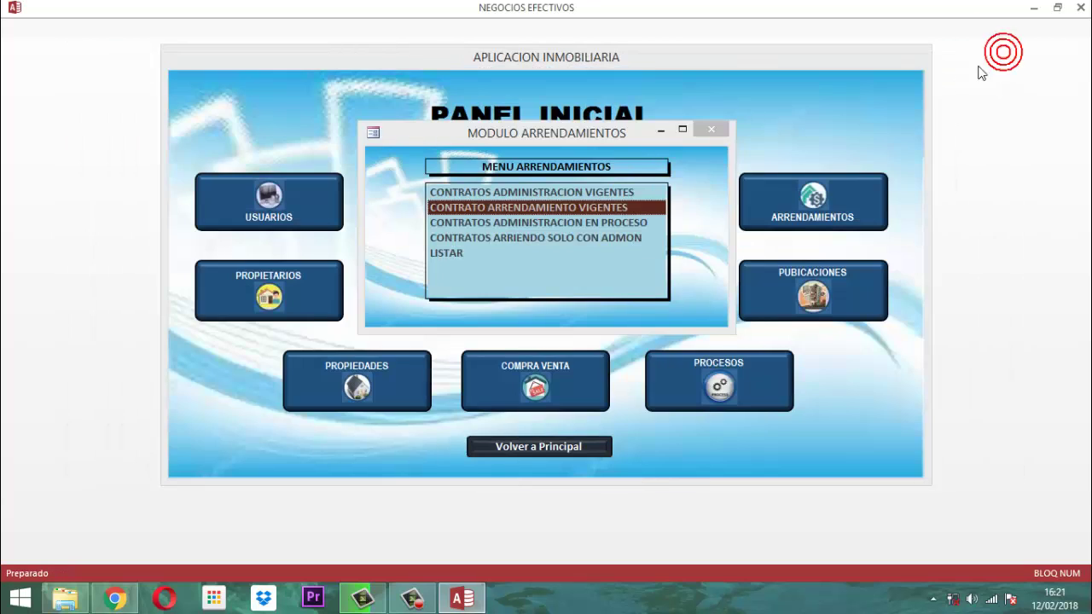
View the administration contracts in process, and the rental contracts with building administration including their additional item details
double_click(485, 222)
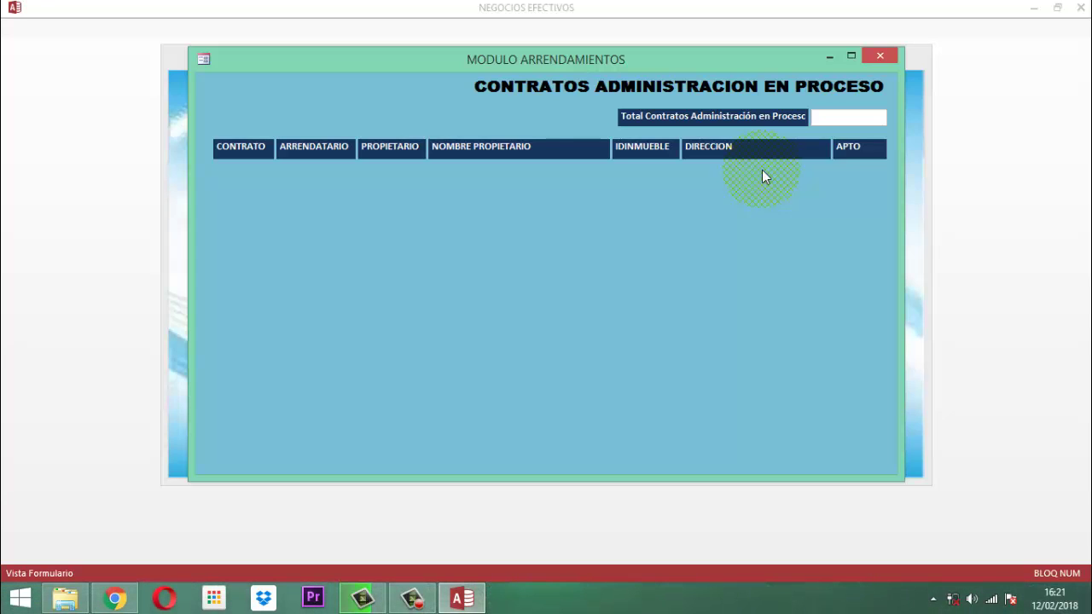
left_click(877, 56)
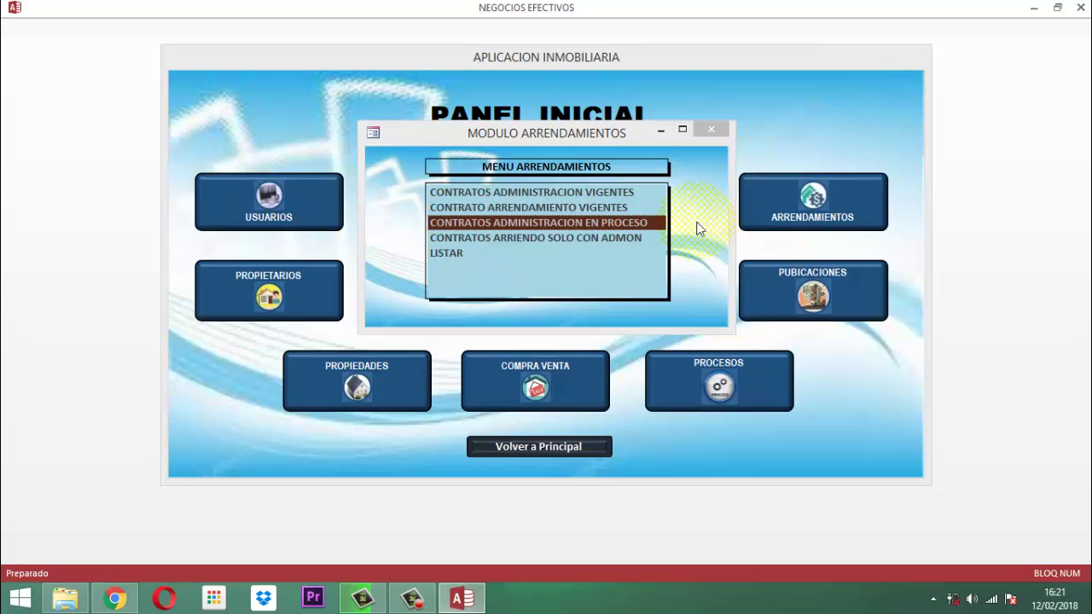
left_click(508, 240)
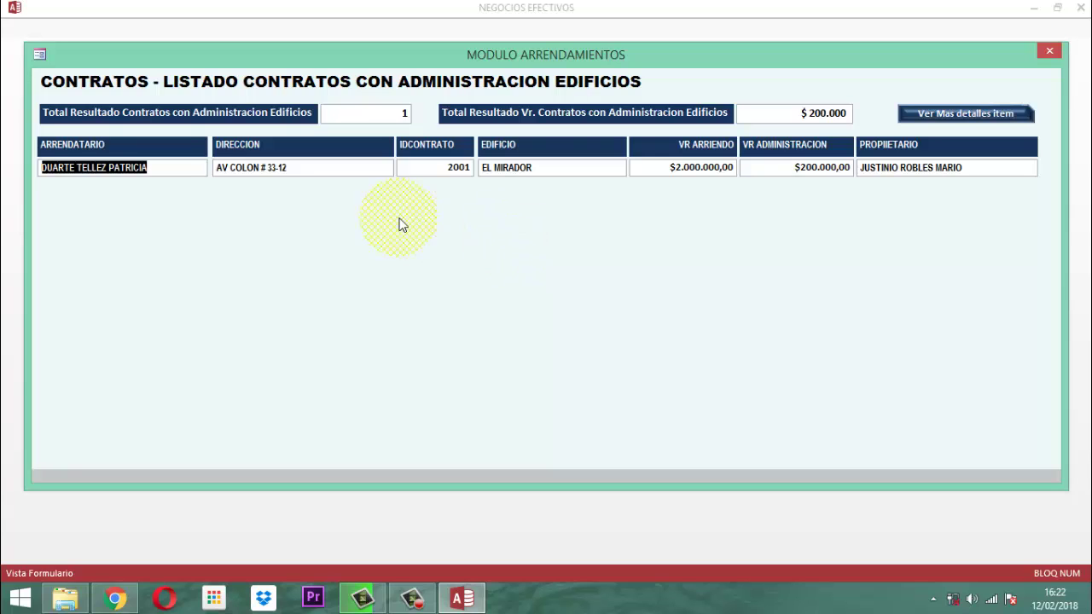
left_click(940, 113)
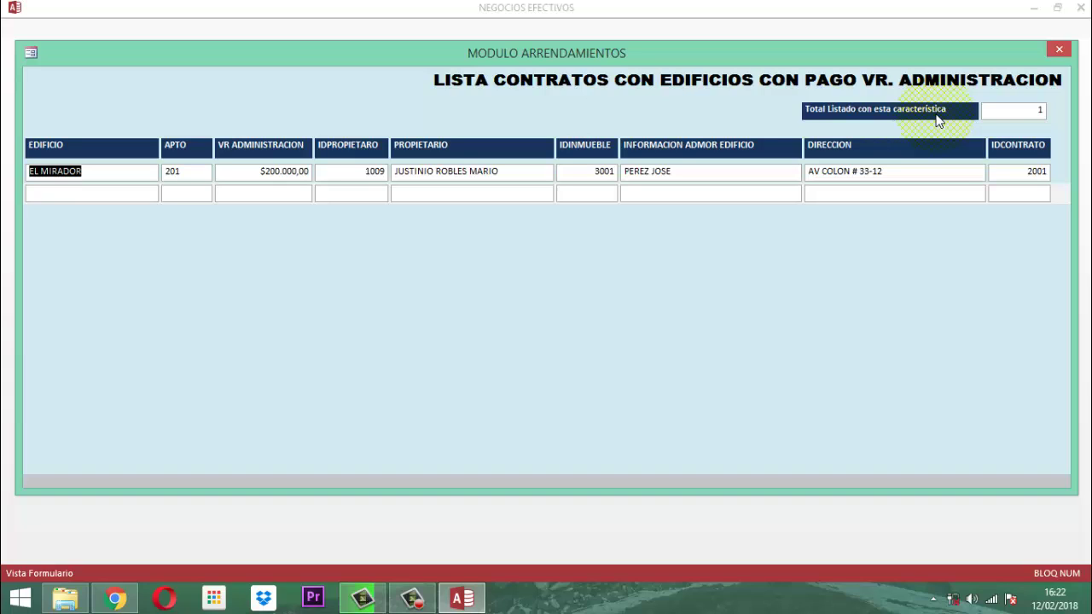
left_click(1058, 49)
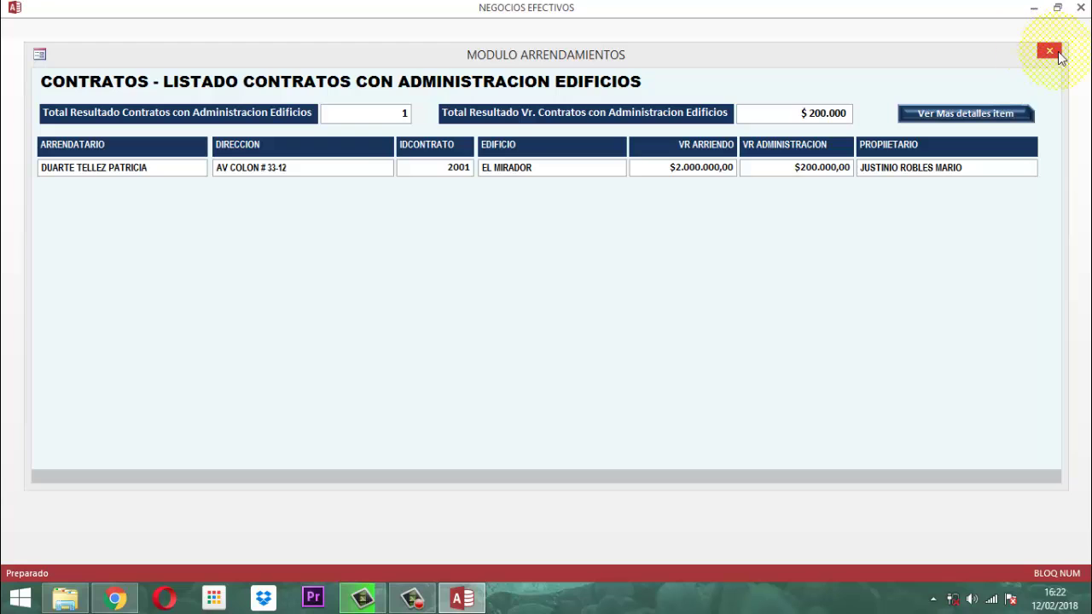
left_click(1050, 51)
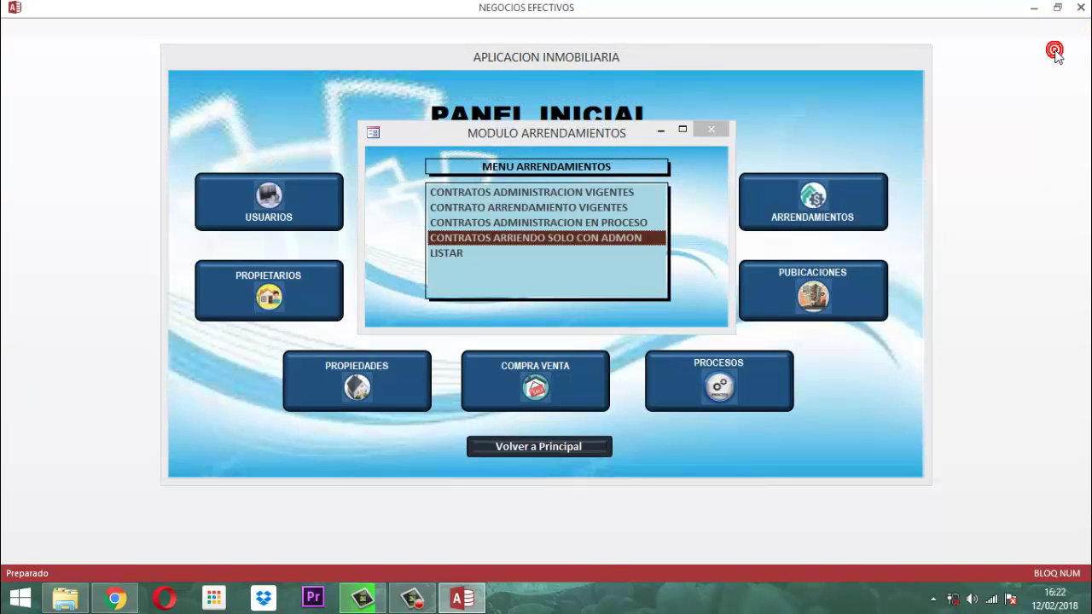